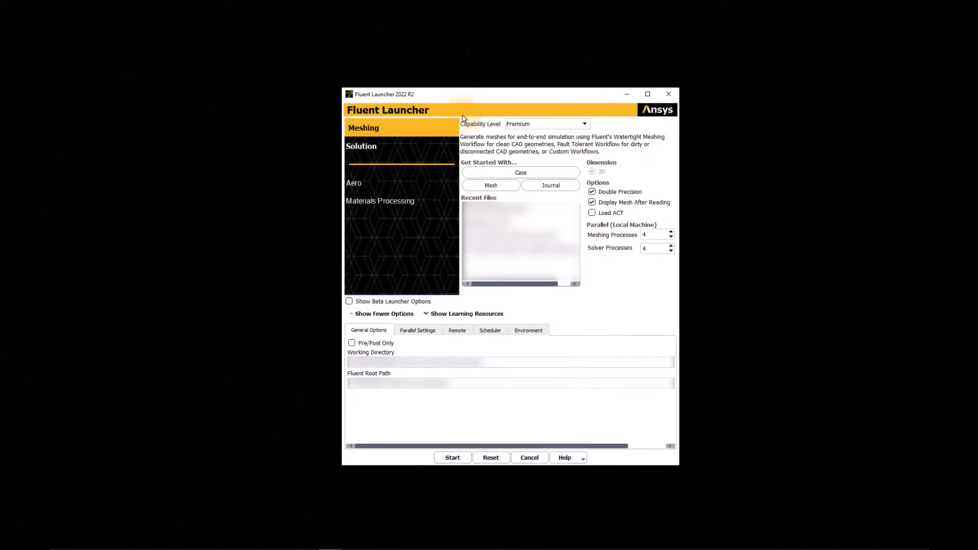
Launch Fluent in meshing mode and choose the Watertight Geometry workflow.
left_click(436, 124)
left_click(451, 458)
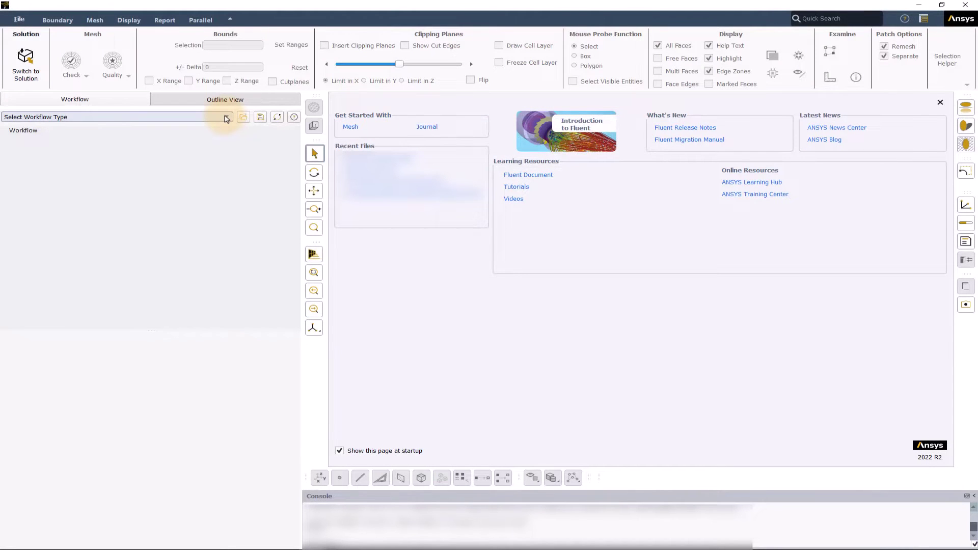
left_click(227, 118)
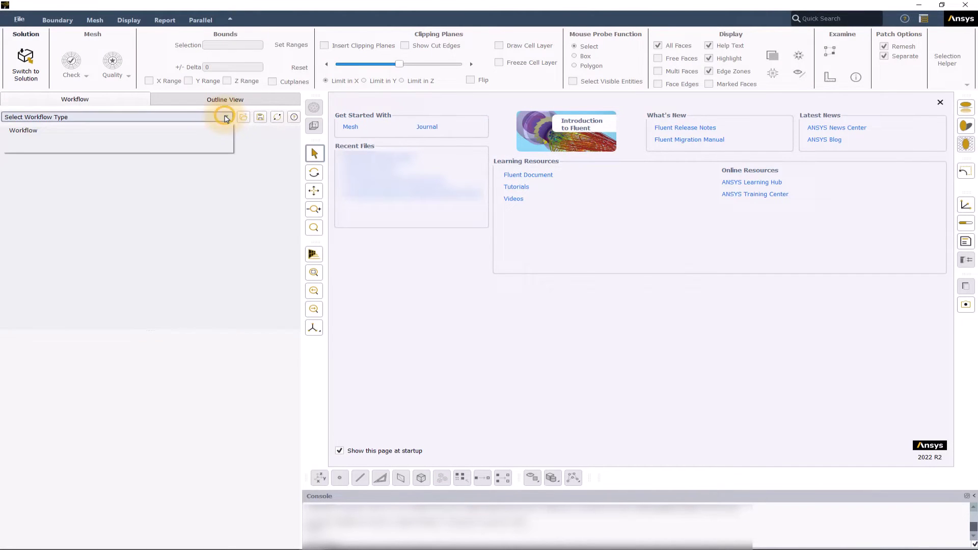
left_click(81, 132)
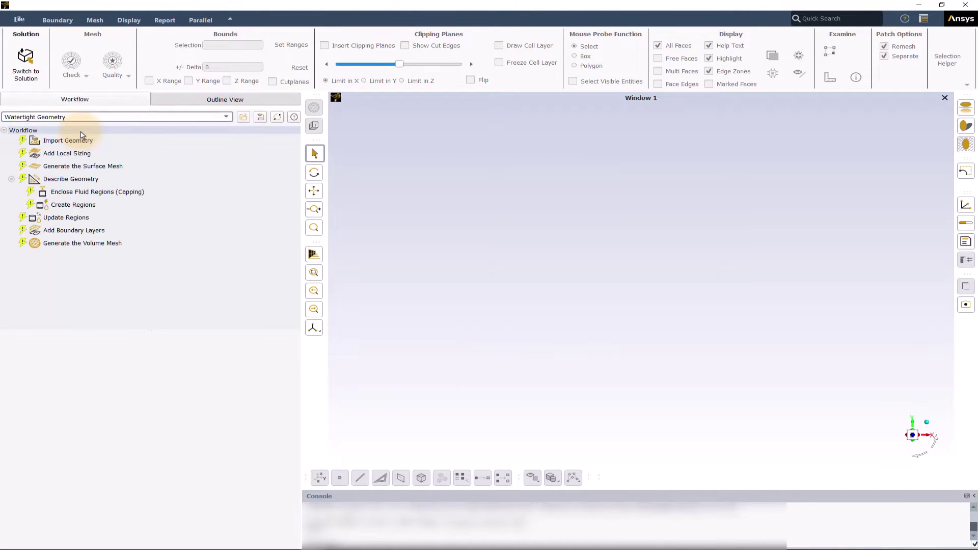
Import the WTW_Lesson_3_pipe_Geometry.dsco pipe model as the geometry.
left_click(87, 146)
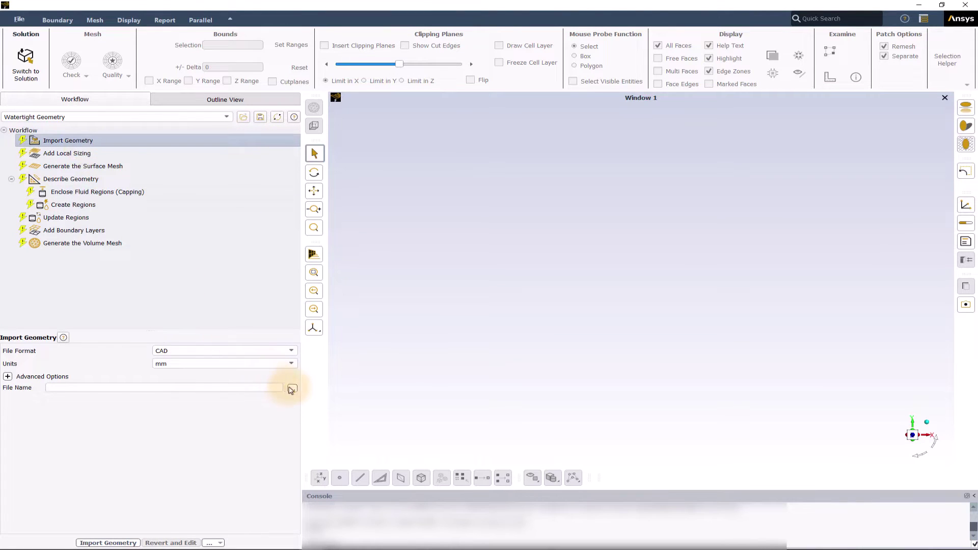
left_click(292, 388)
left_click(459, 218)
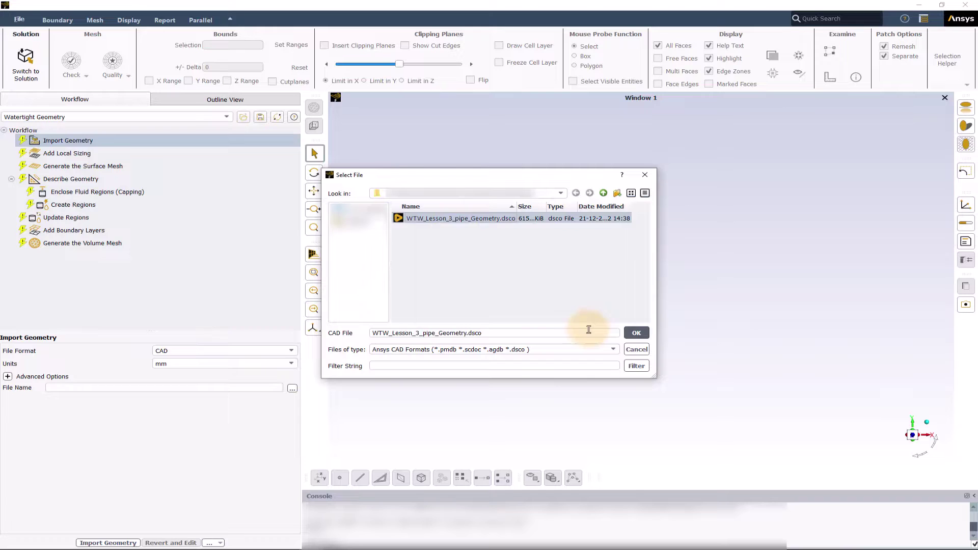
left_click(636, 333)
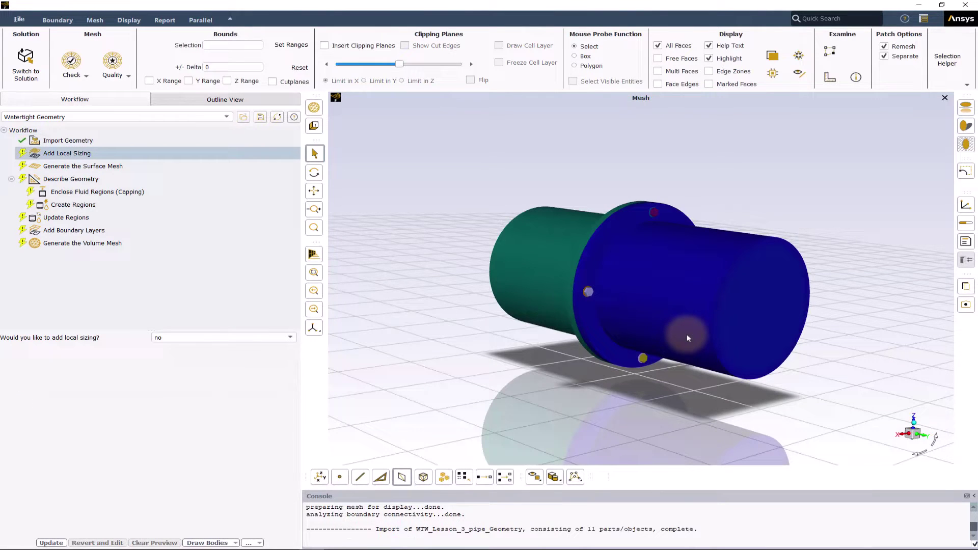
Cut the model with a clipping plane to inspect its interior, then restore the full view.
scroll(686, 334, "up", 2)
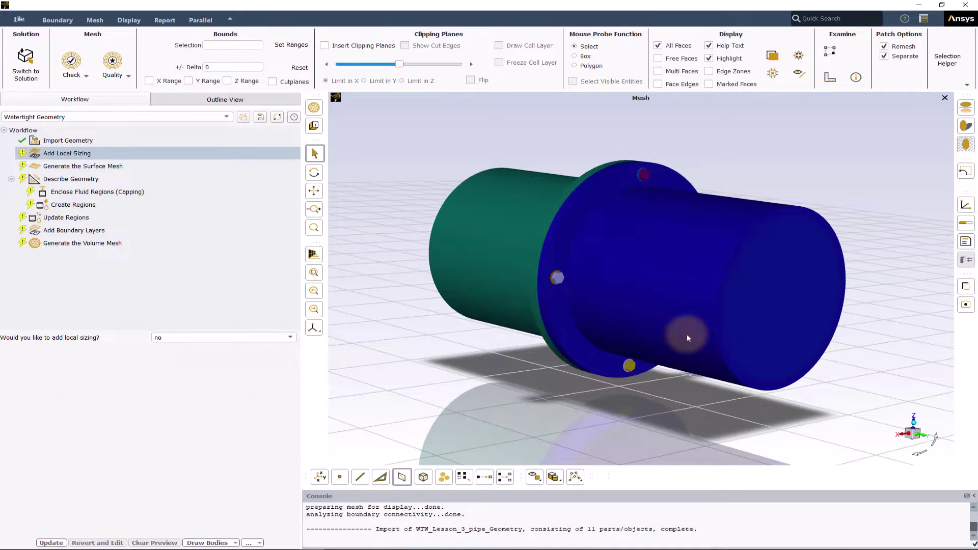
left_click(325, 45)
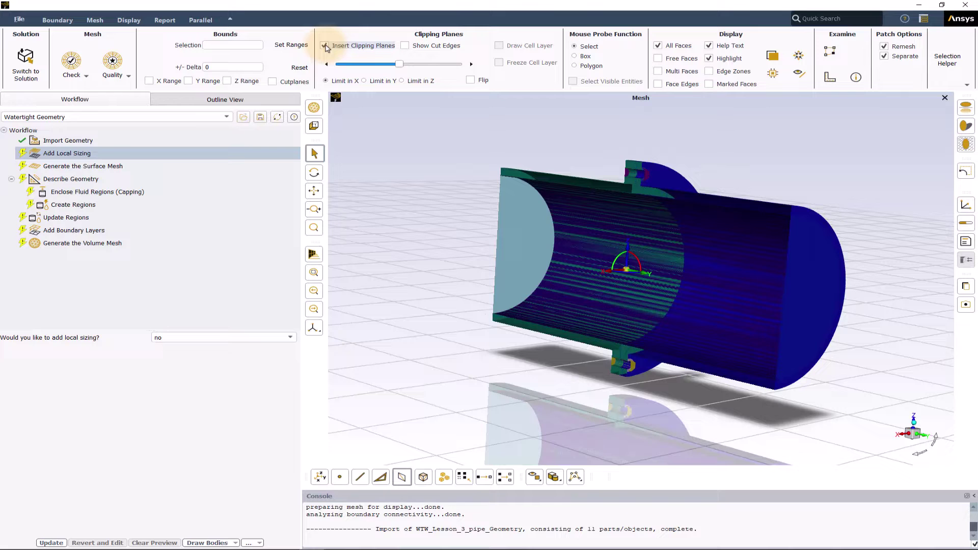
left_click(326, 46)
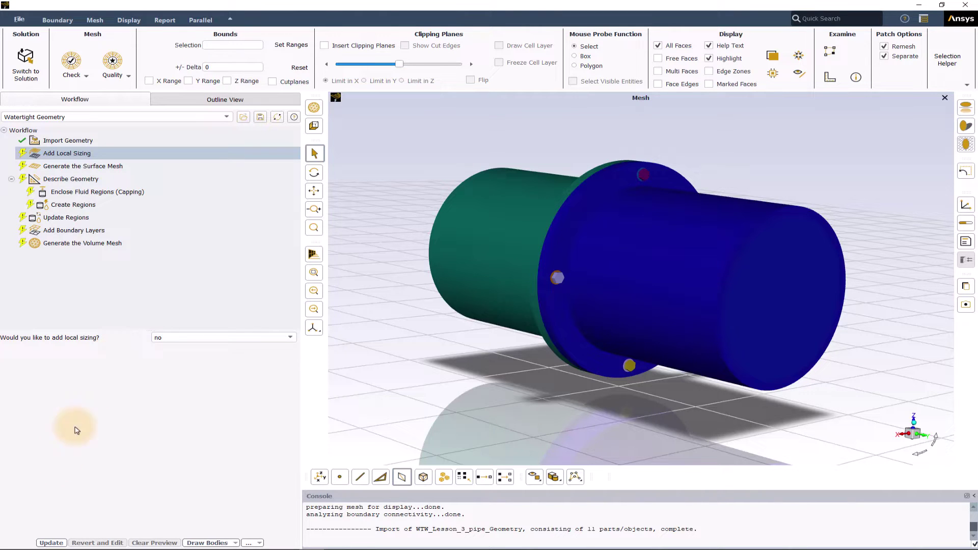
Finish local sizing with no sizing added and generate the pipe's surface mesh.
left_click(50, 542)
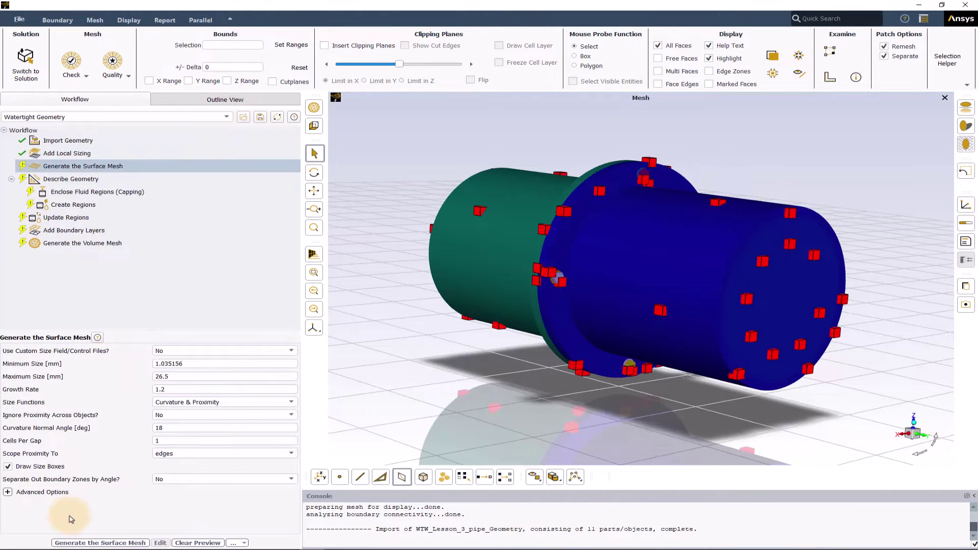
left_click(72, 542)
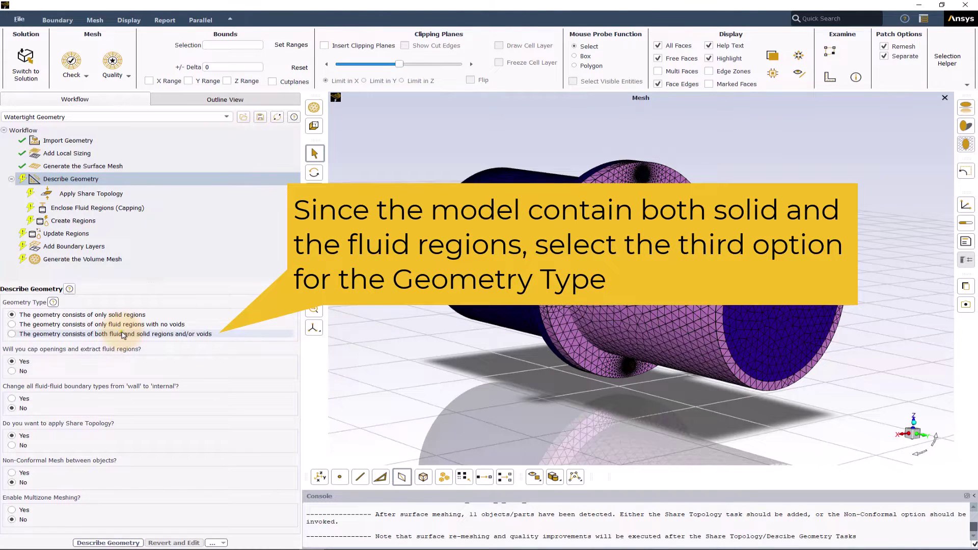
Describe the pipe as containing both fluid and solid regions, without capping openings.
left_click(123, 336)
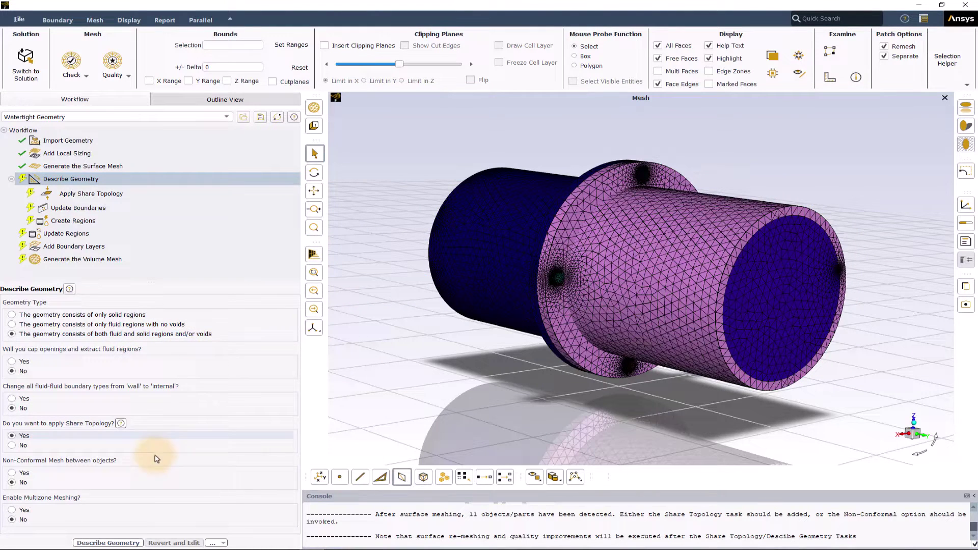
left_click(121, 543)
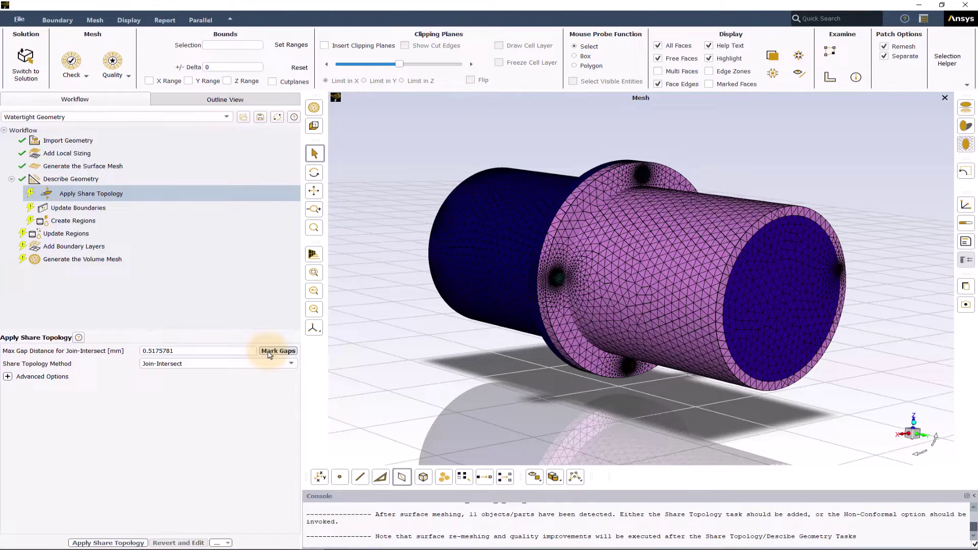
Mark the shared-topology gap faces within 0.5175781 mm twice, then remove the section cut.
left_click(270, 351)
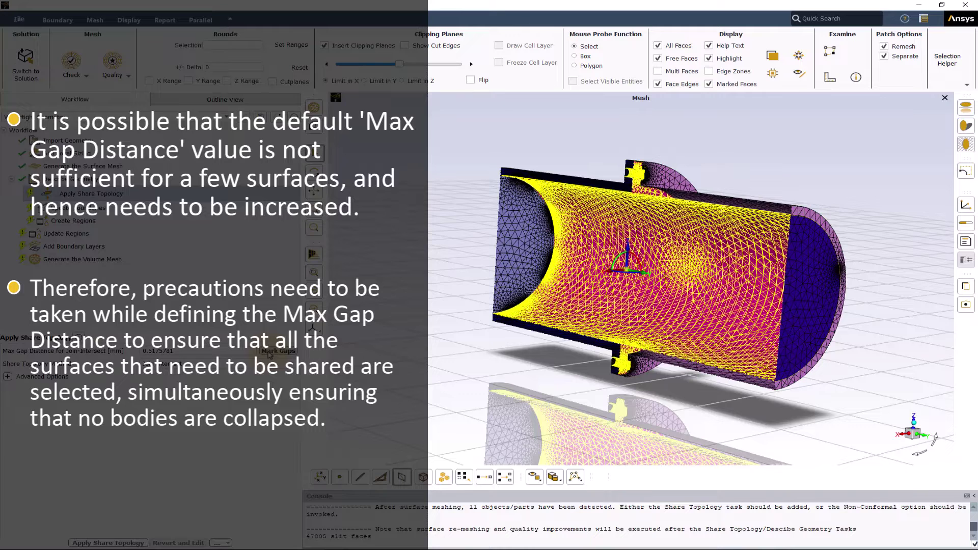
left_click(278, 351)
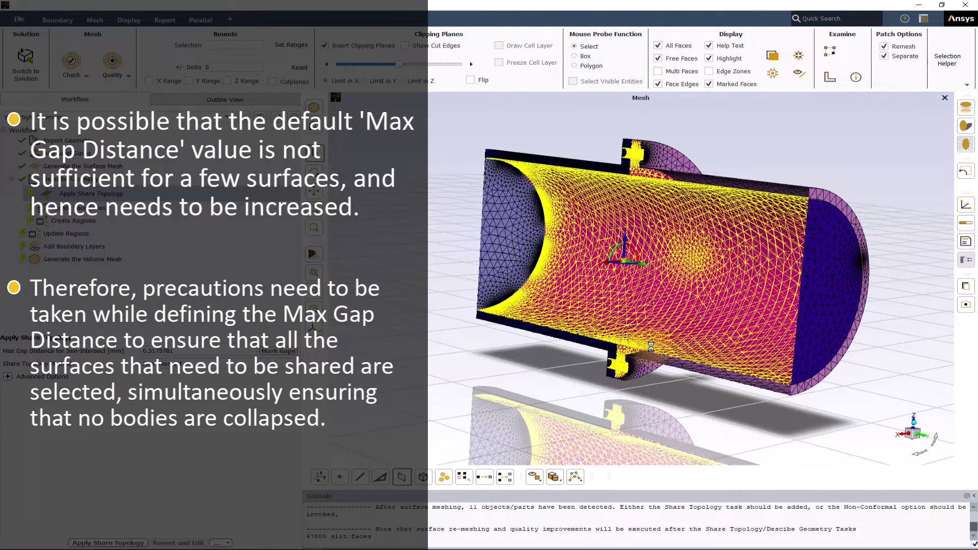
left_click(325, 47)
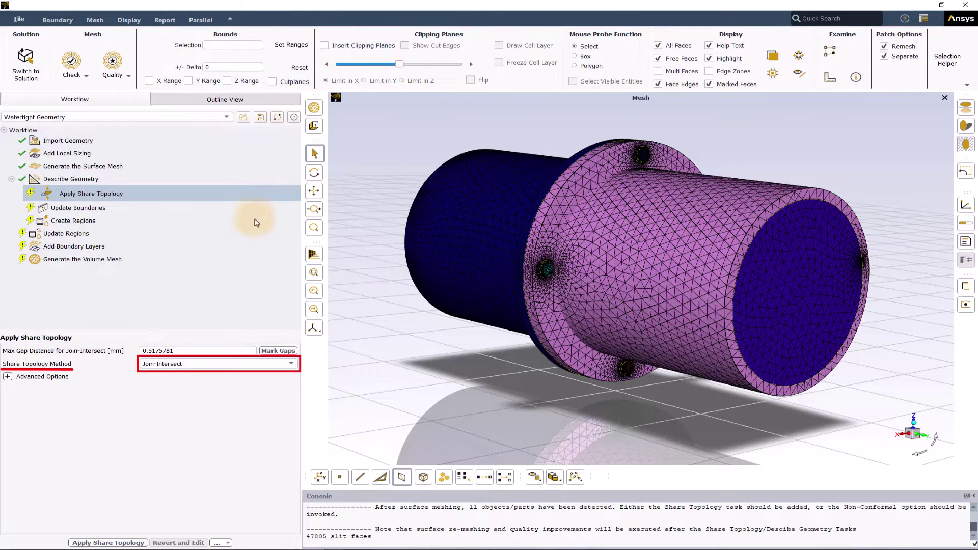
left_click(291, 364)
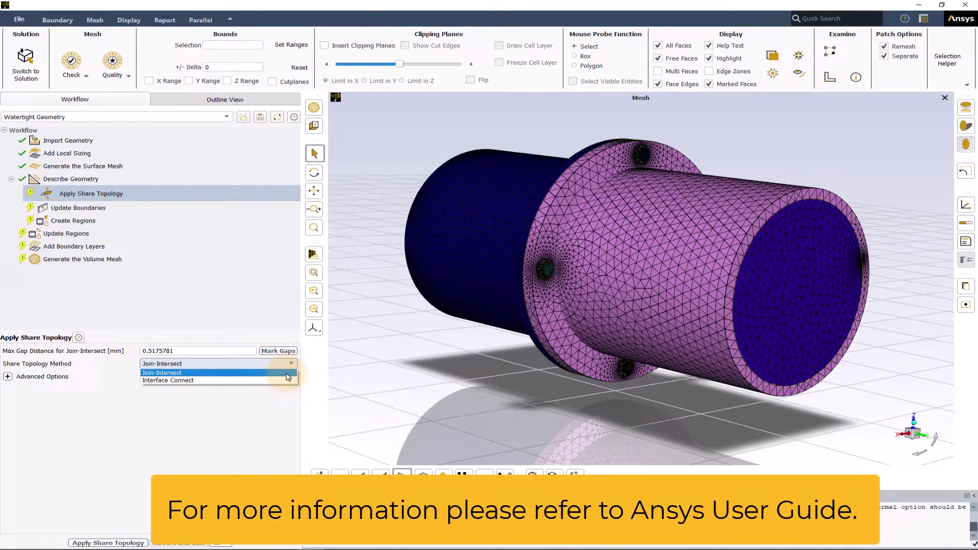
left_click(288, 374)
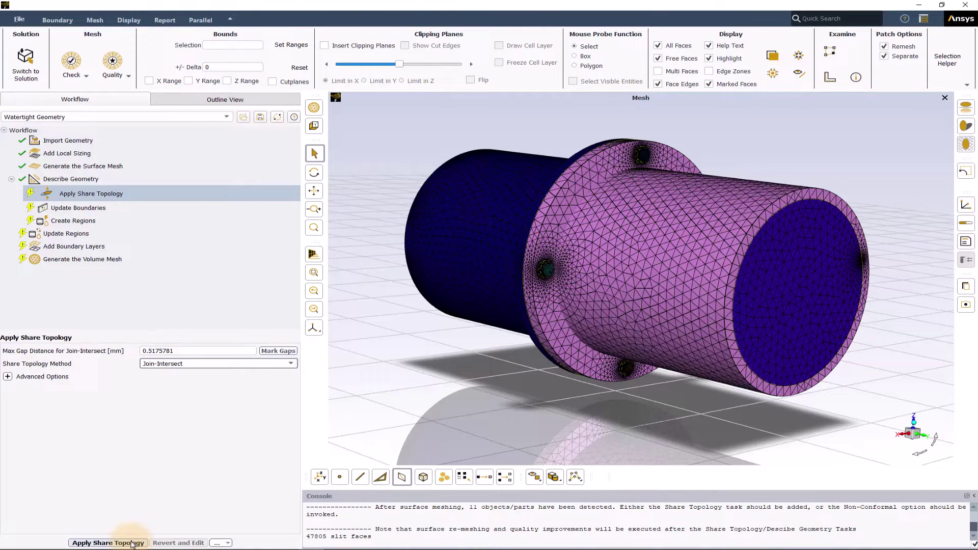
Apply Join-Intersect share topology, reaching 0.56 maximum skewness.
left_click(108, 543)
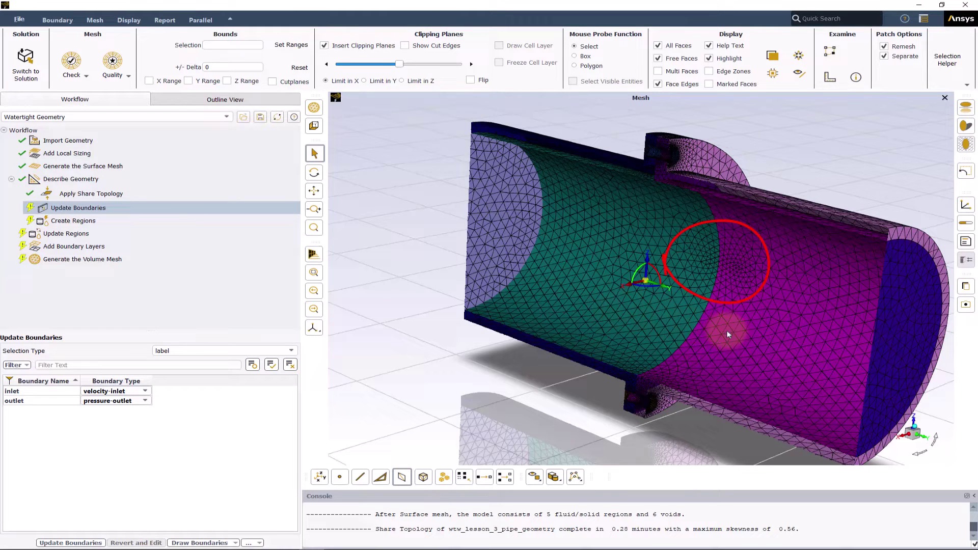
Turn off the clipping plane to show the full pipe assembly.
left_click(325, 46)
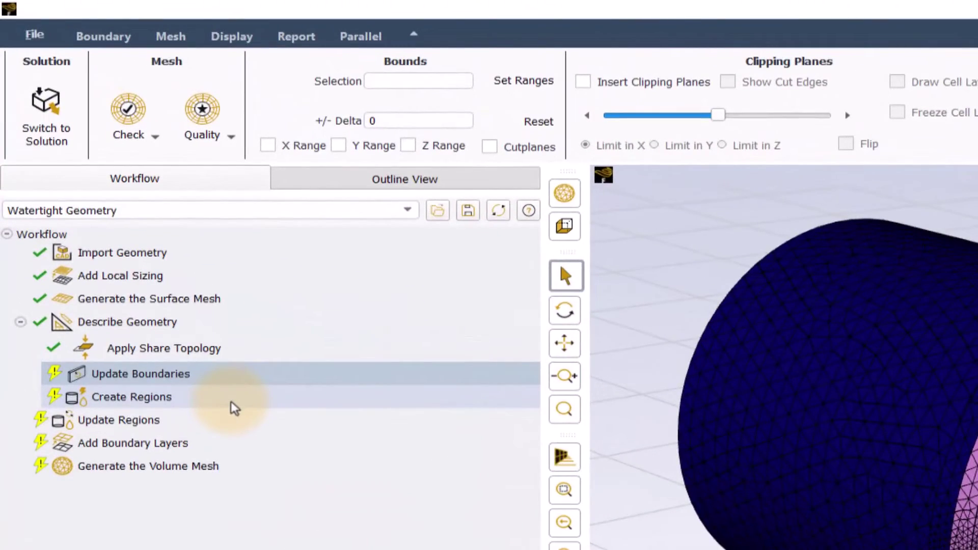
right_click(234, 408)
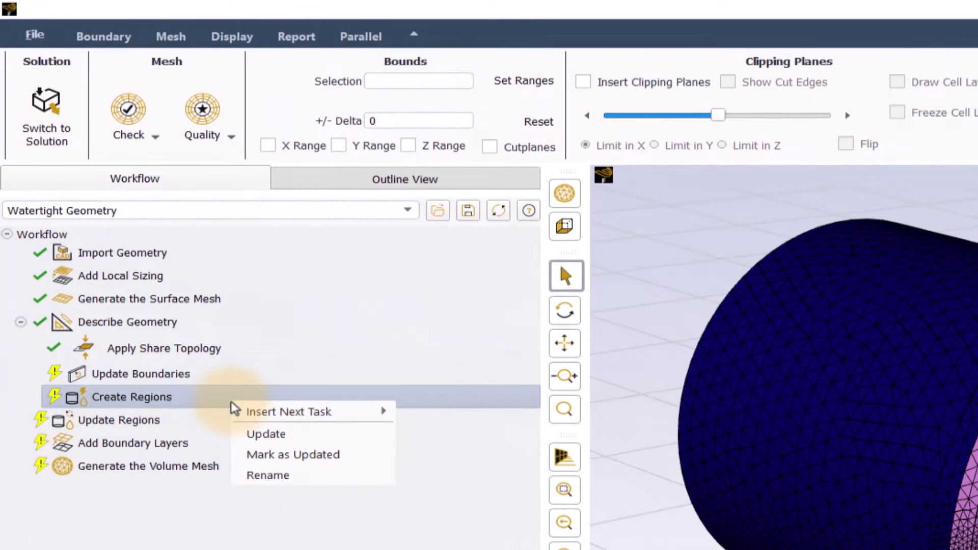
mouse_move(372, 414)
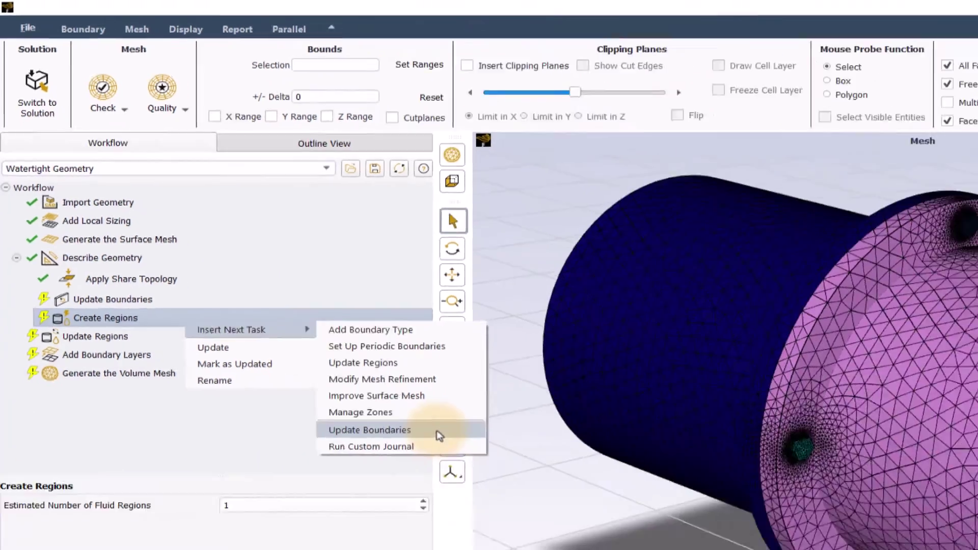
left_click(340, 543)
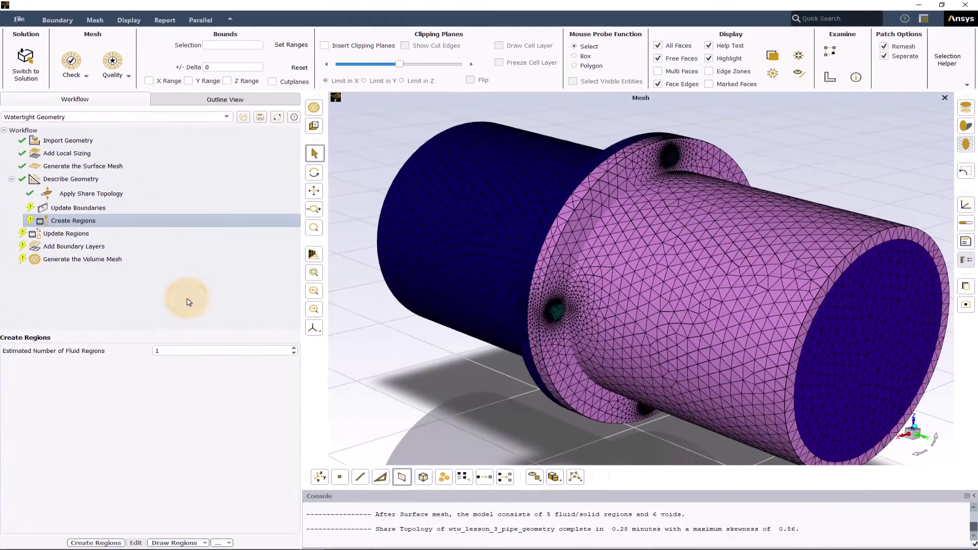
List boundaries by zone, review all of them, then show only the main six boundaries.
left_click(130, 209)
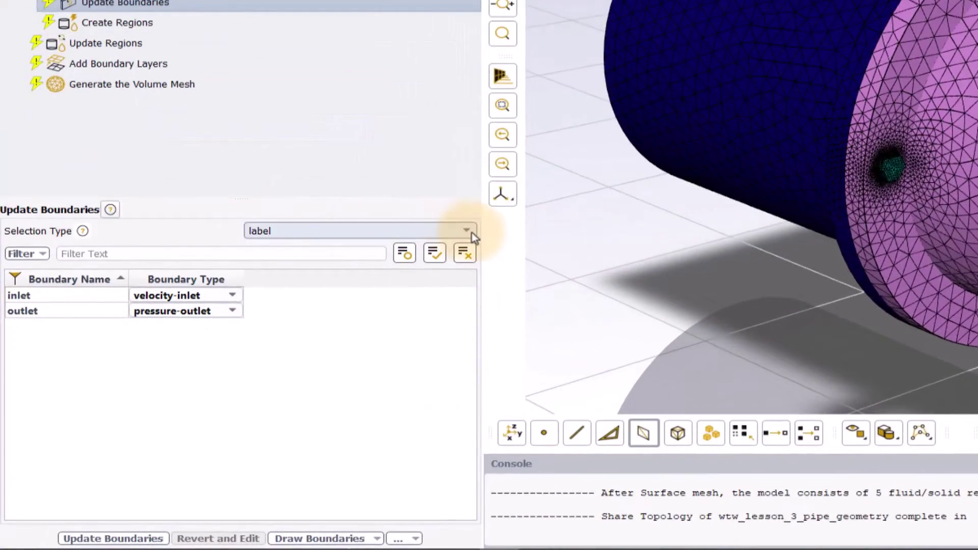
left_click(472, 232)
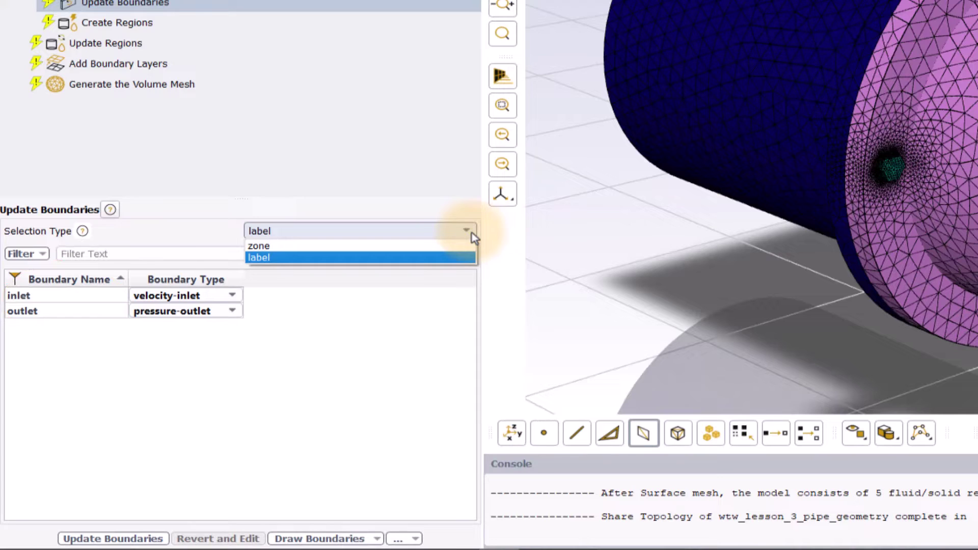
left_click(468, 248)
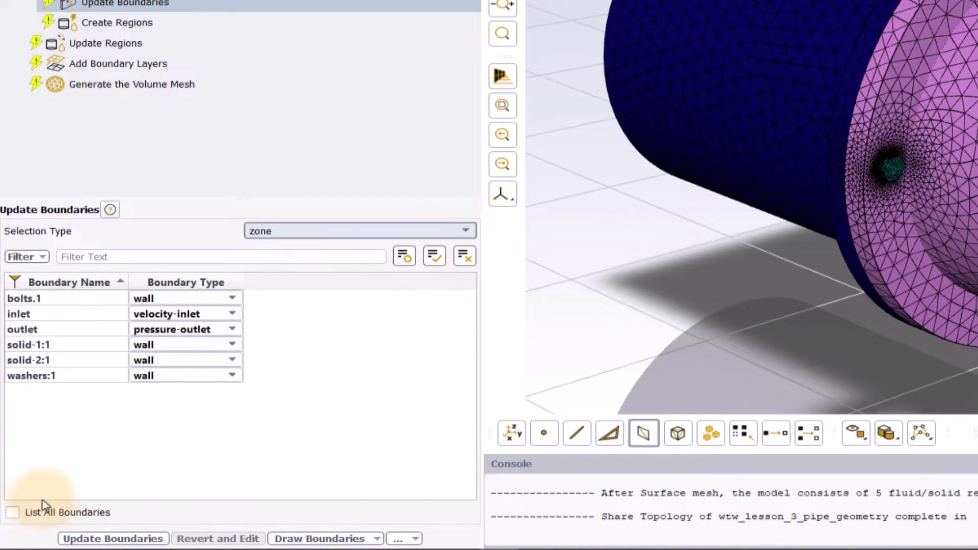
left_click(12, 513)
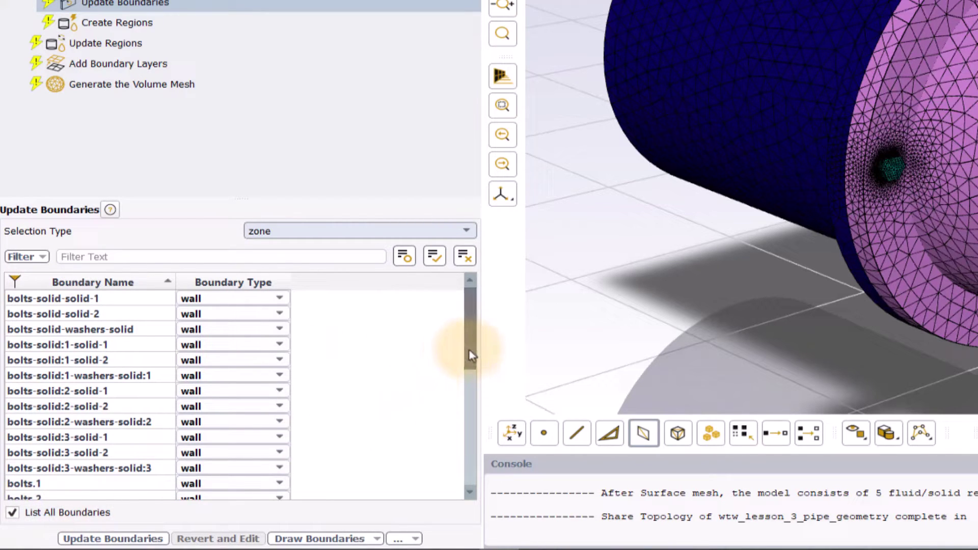
left_click_drag(467, 345, 465, 421)
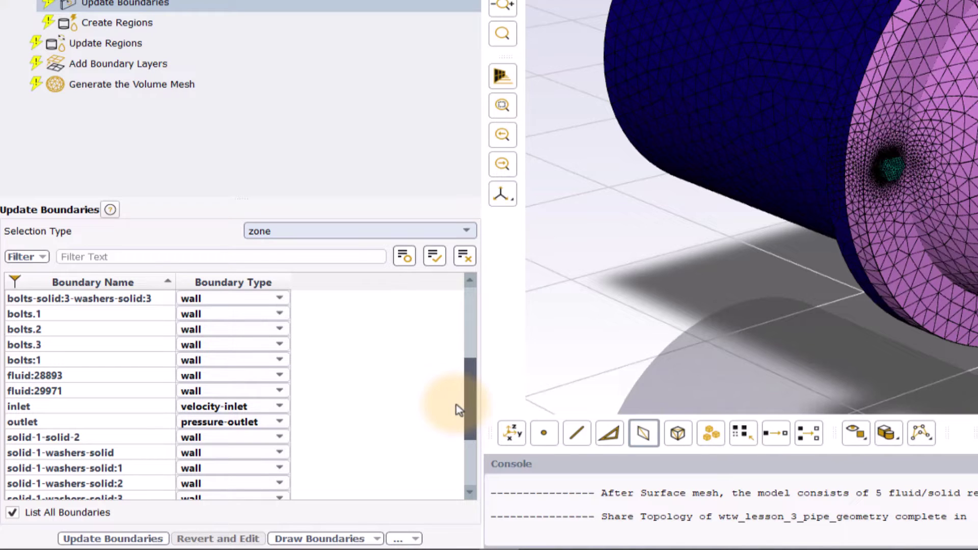
left_click(12, 513)
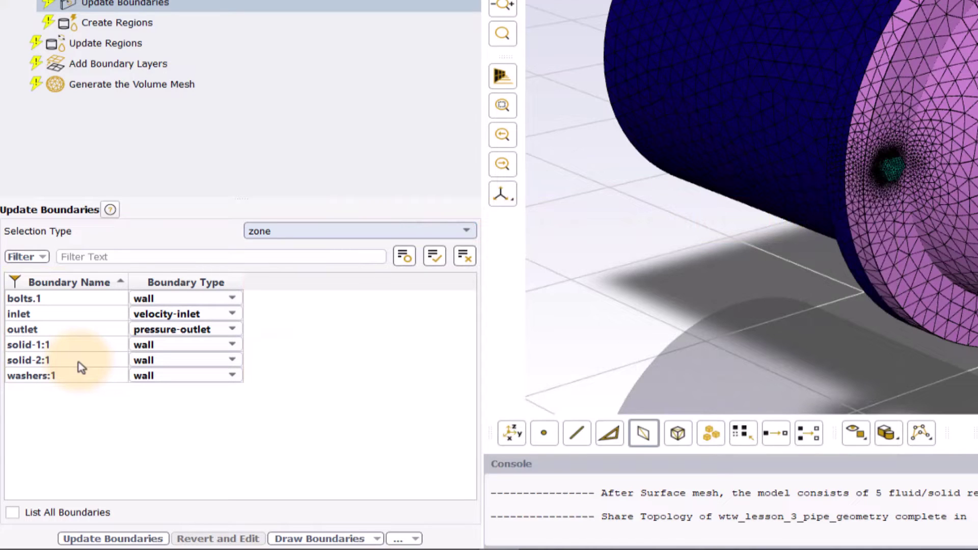
left_click(72, 349)
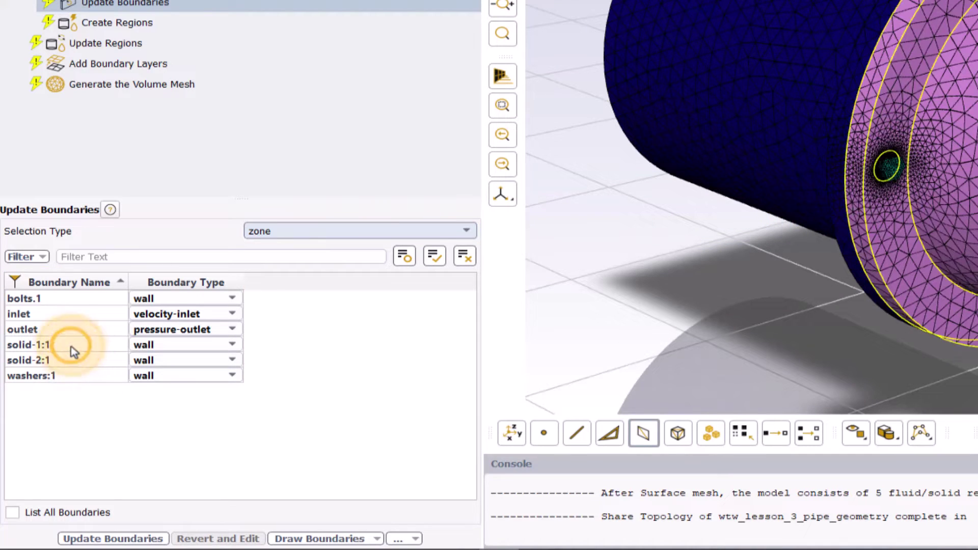
left_click(72, 349)
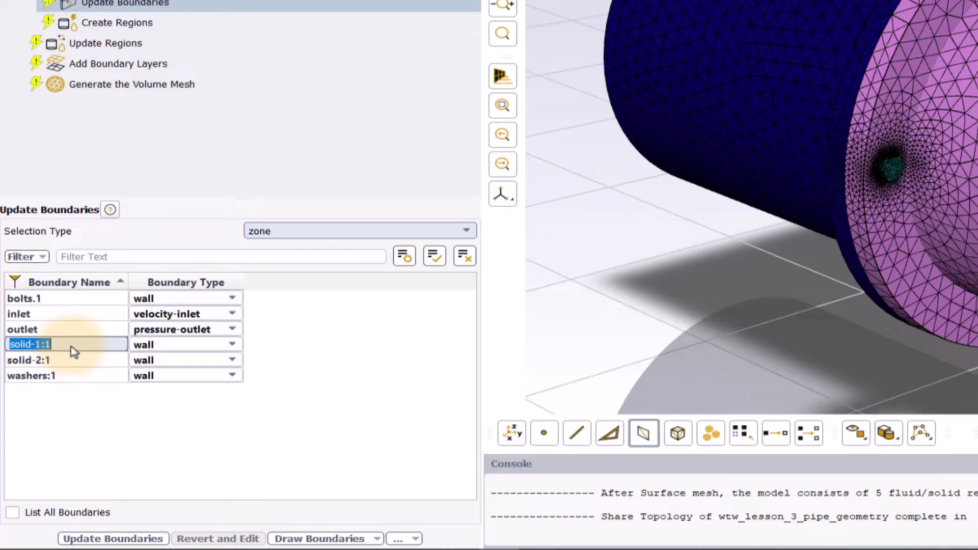
right_click(86, 351)
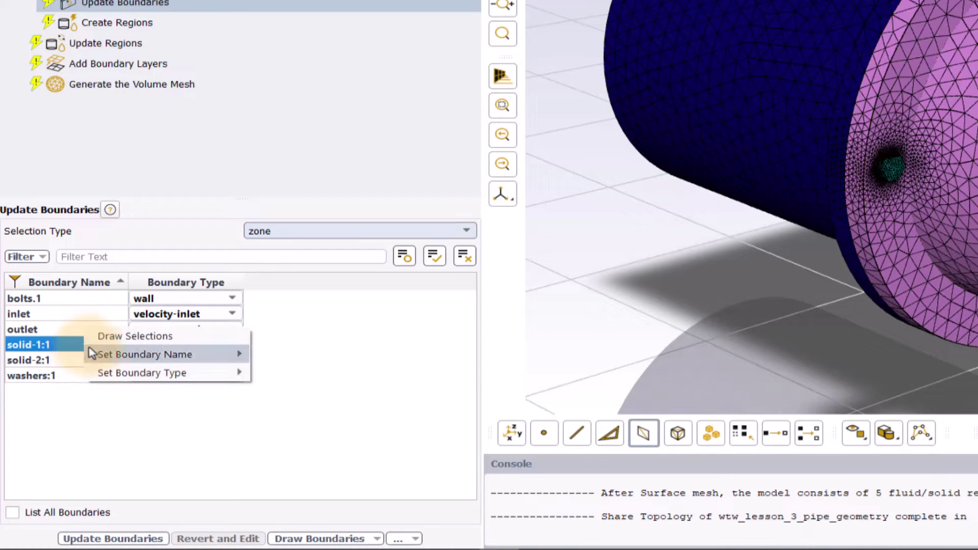
mouse_move(240, 356)
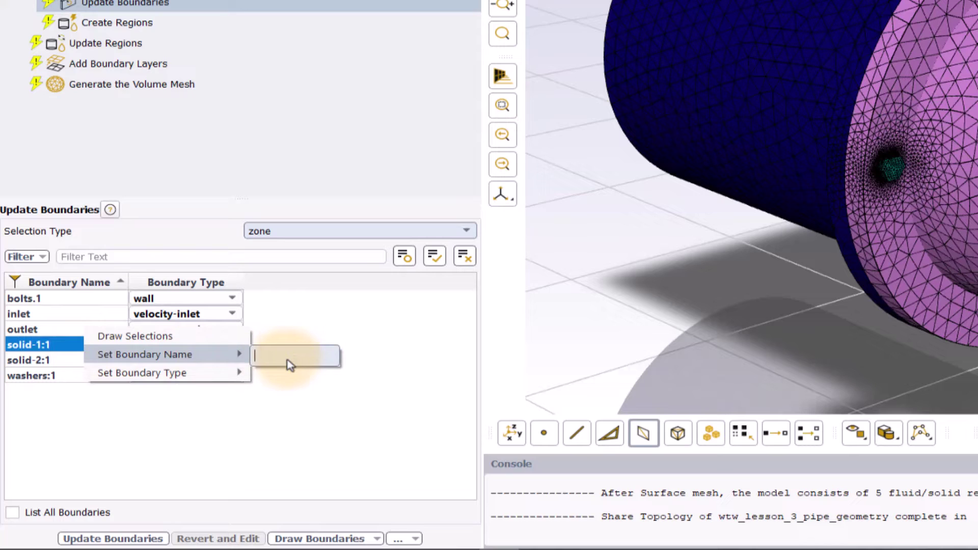
left_click(295, 394)
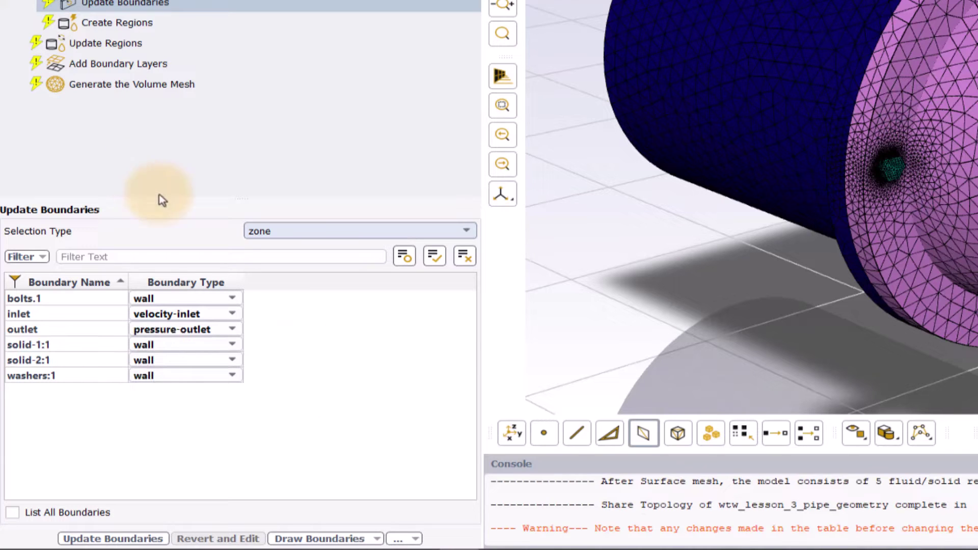
left_click(234, 298)
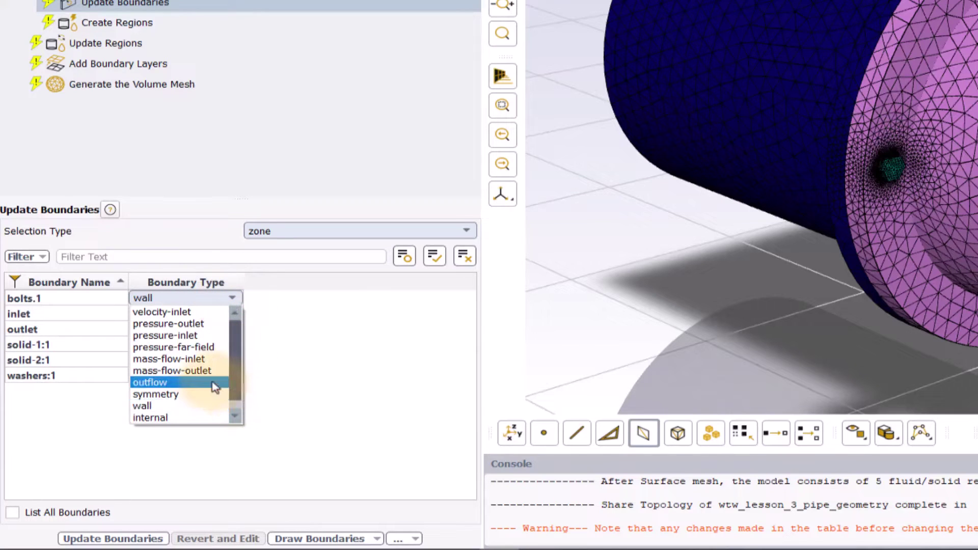
scroll(215, 388, "down", 1)
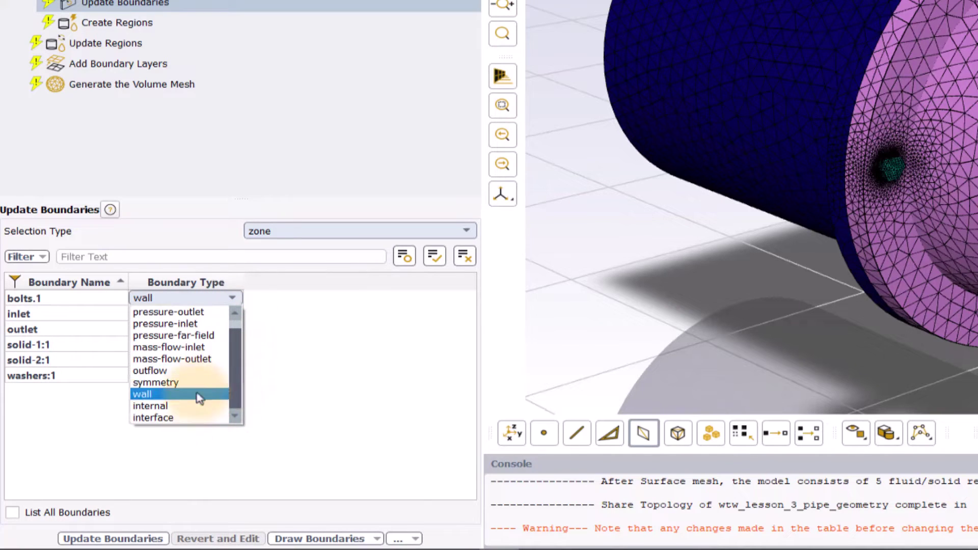
left_click(311, 331)
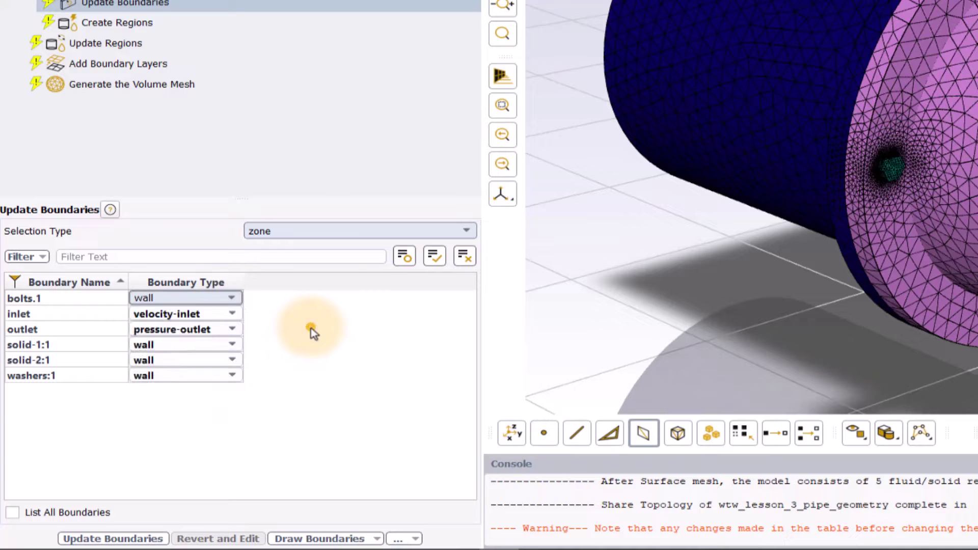
right_click(94, 330)
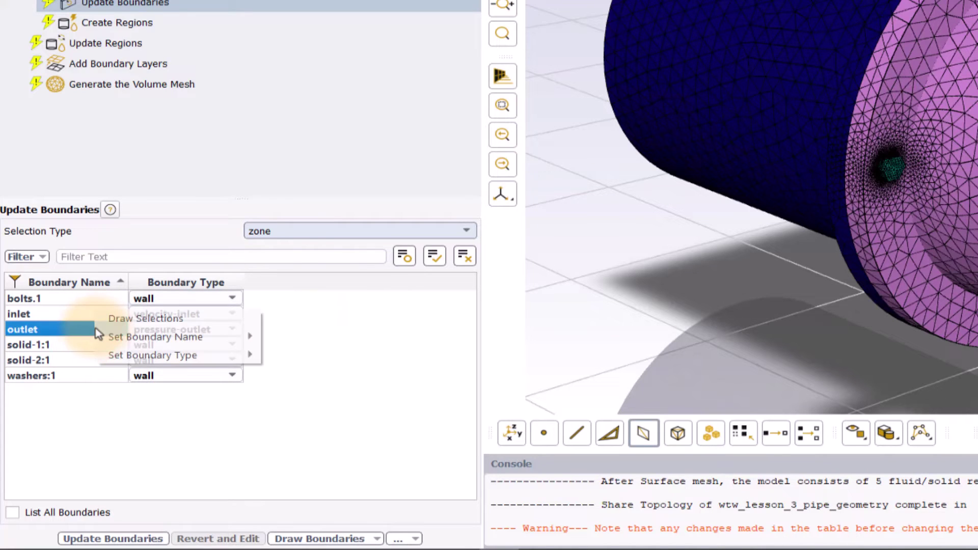
mouse_move(254, 355)
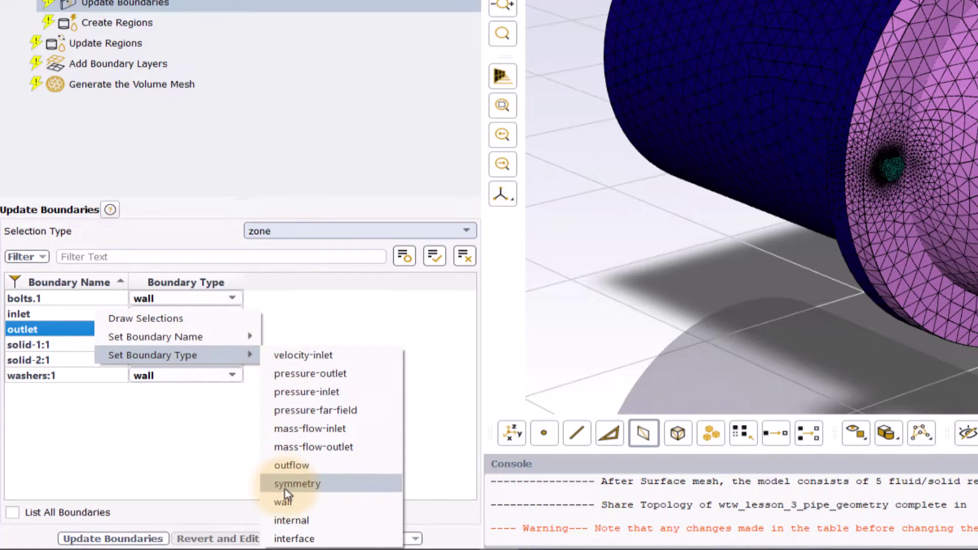
left_click(192, 460)
left_click(158, 539)
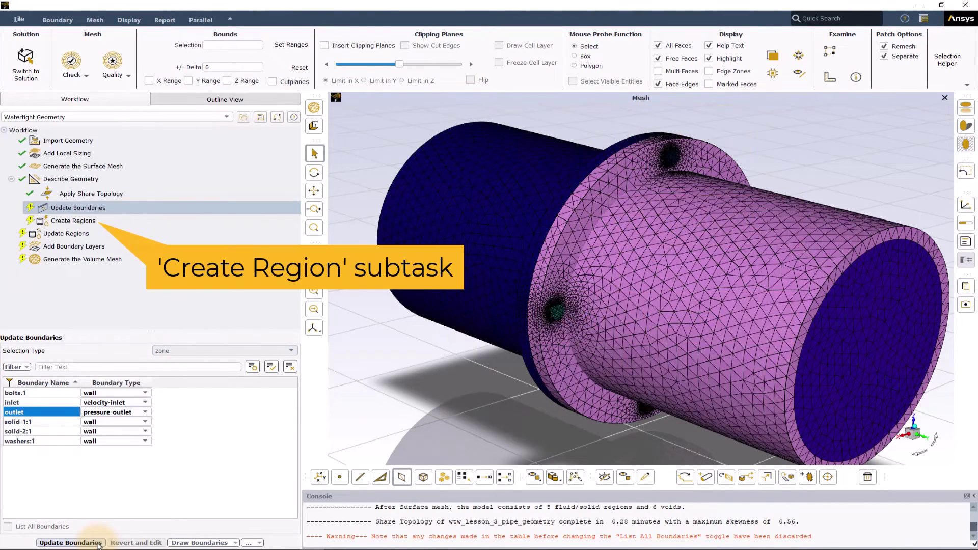
Apply the boundary settings and create the regions with one estimated fluid region.
left_click(70, 543)
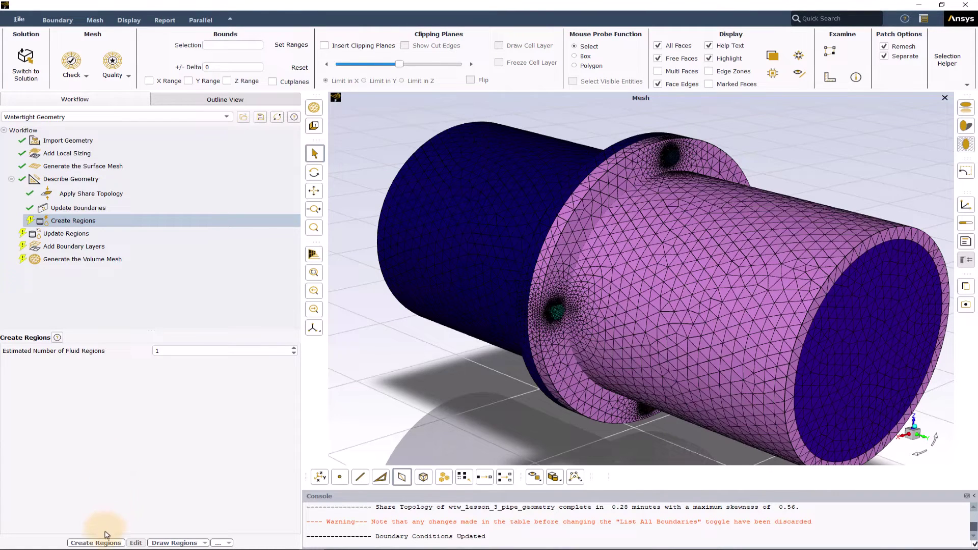
left_click(108, 543)
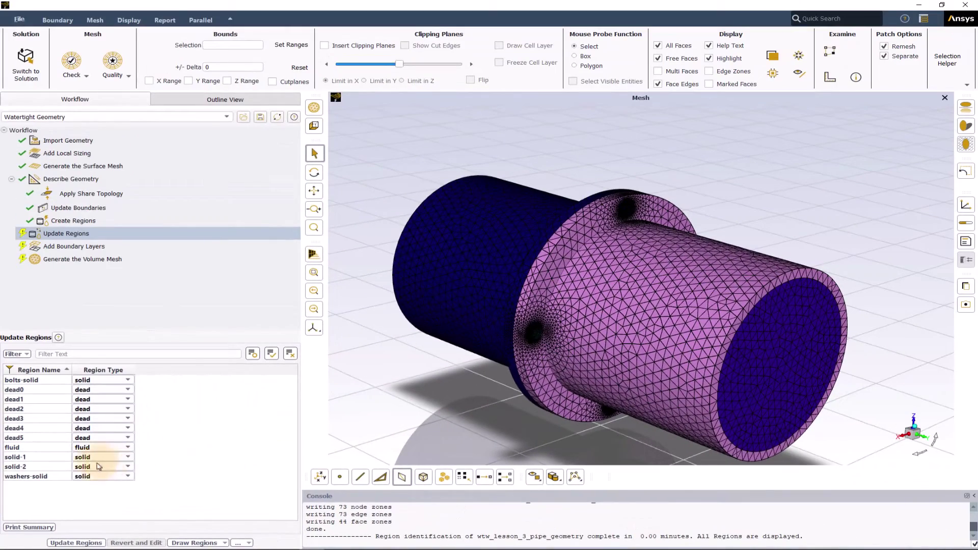
left_click(37, 467)
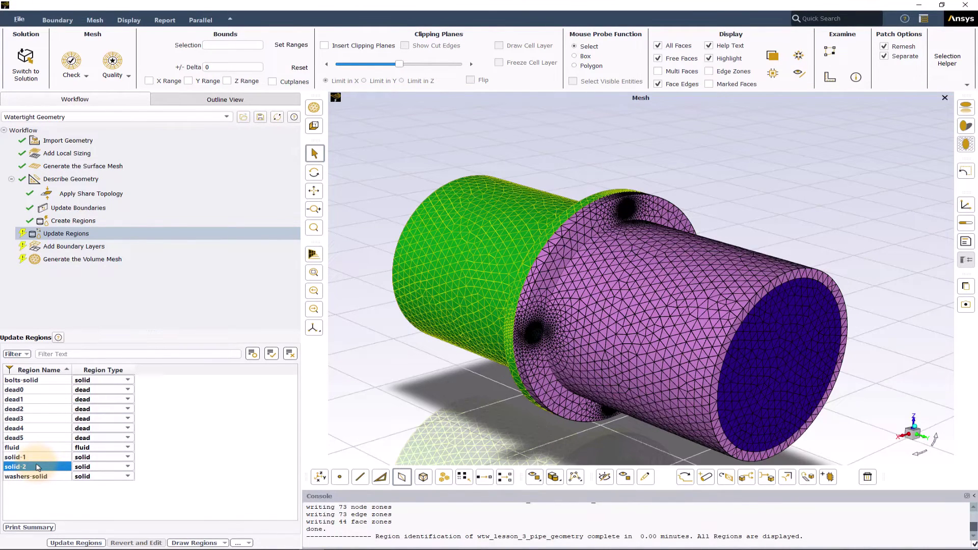
double_click(50, 470)
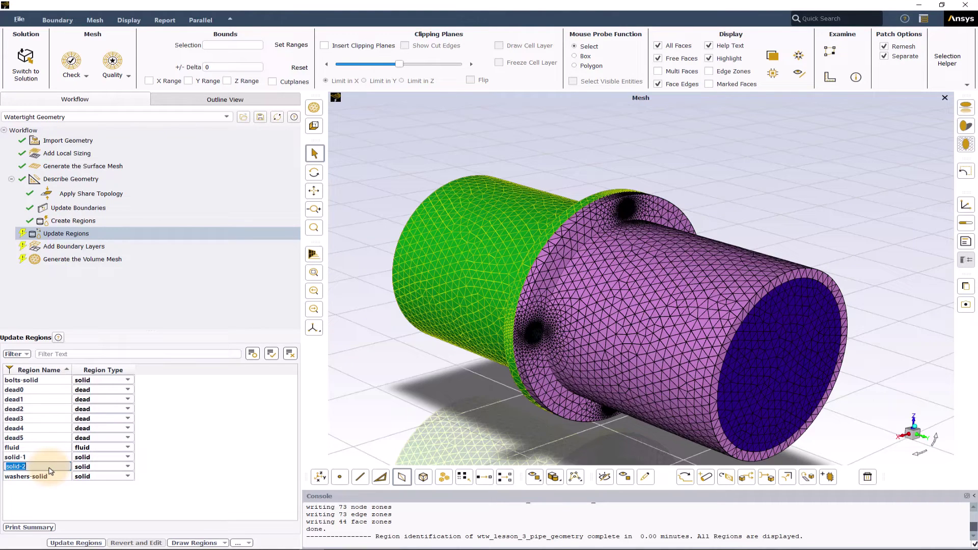
key("Return")
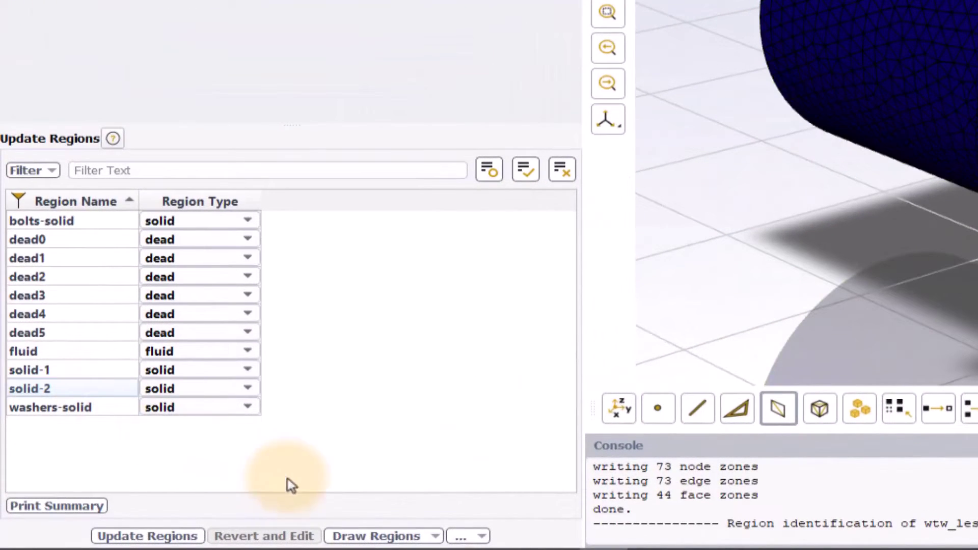
left_click(436, 536)
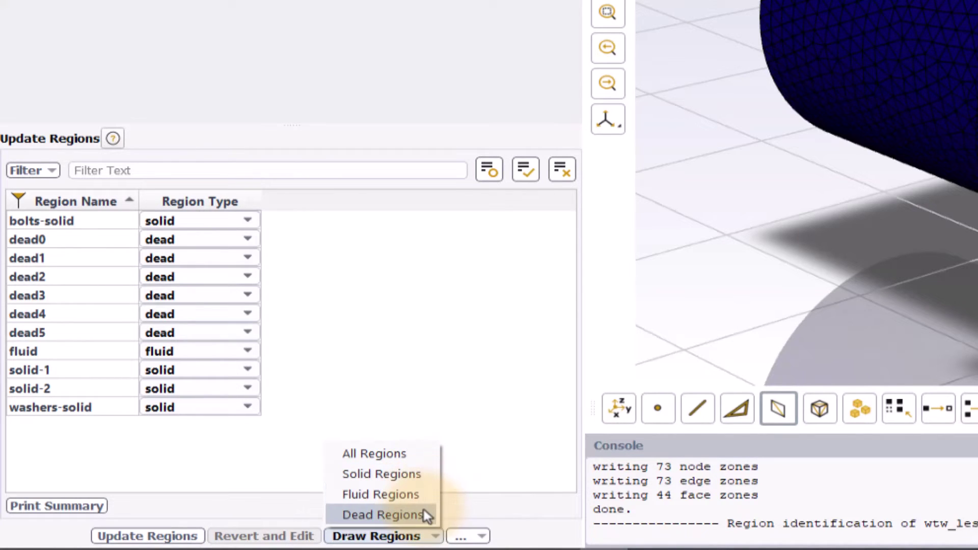
left_click(490, 410)
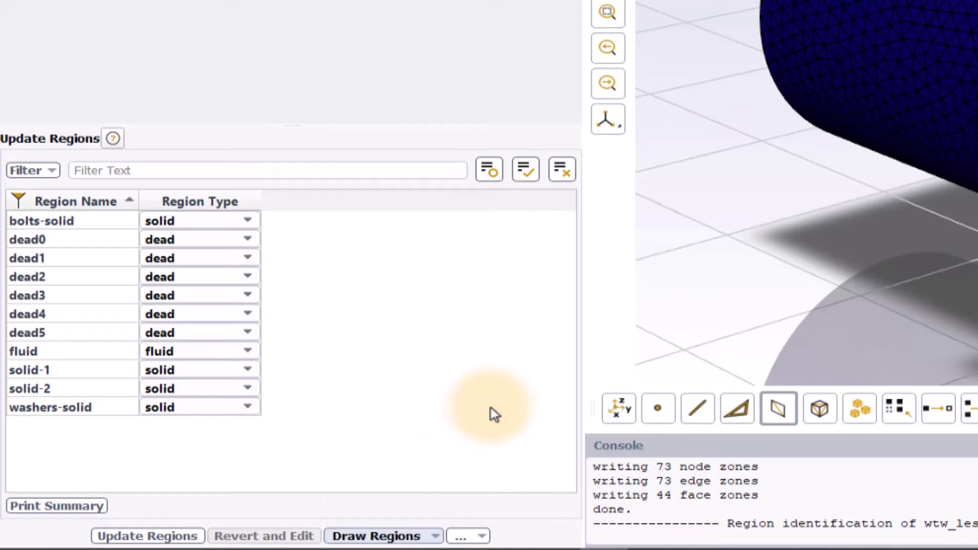
left_click(111, 388)
left_click(111, 370, "ctrl")
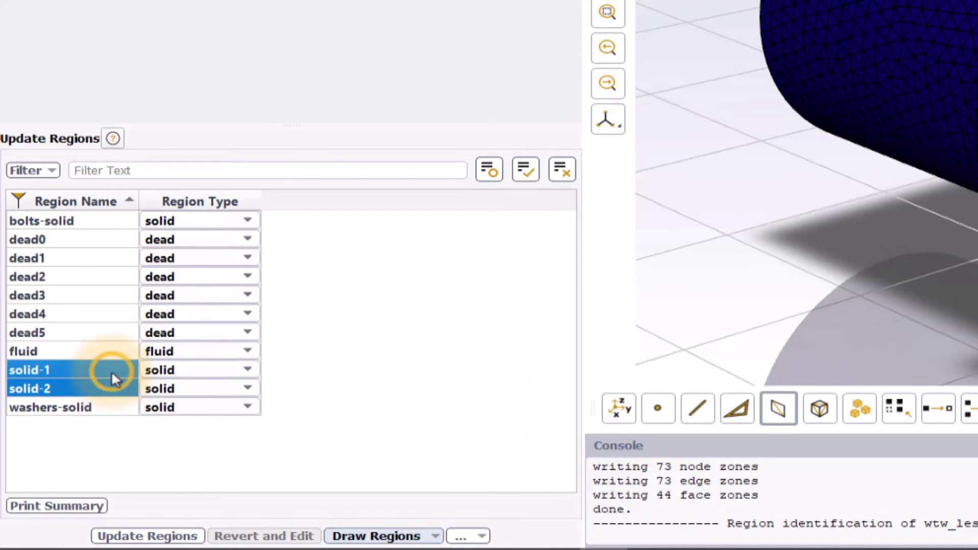
right_click(112, 372)
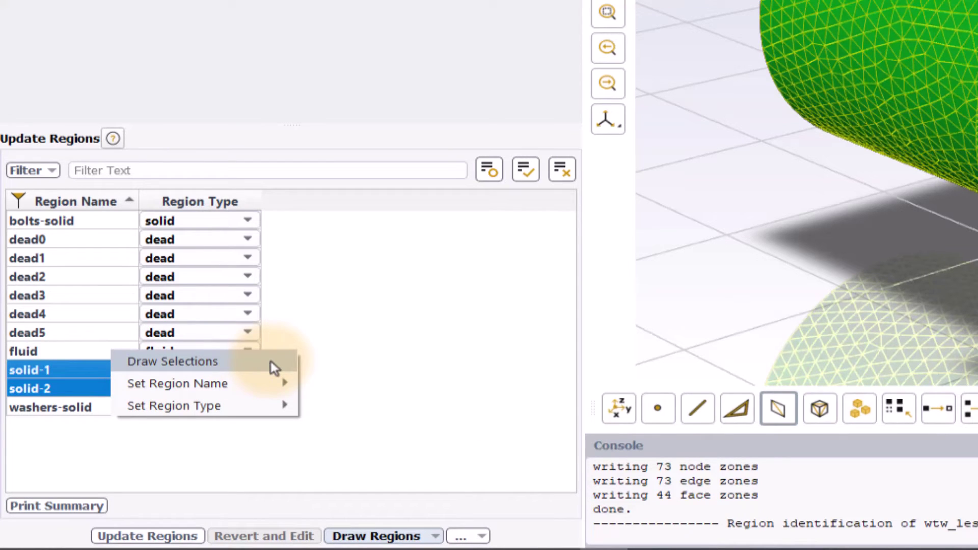
mouse_move(283, 385)
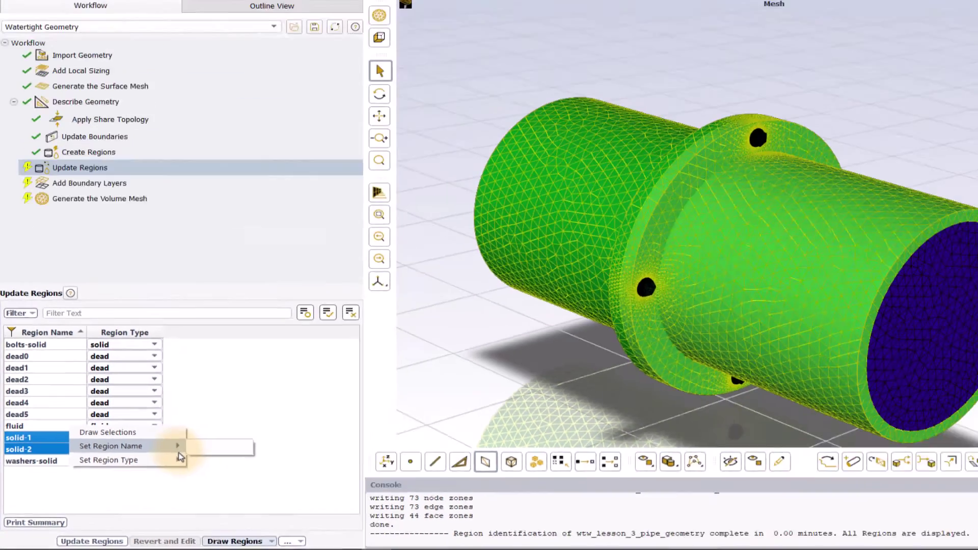
mouse_move(292, 414)
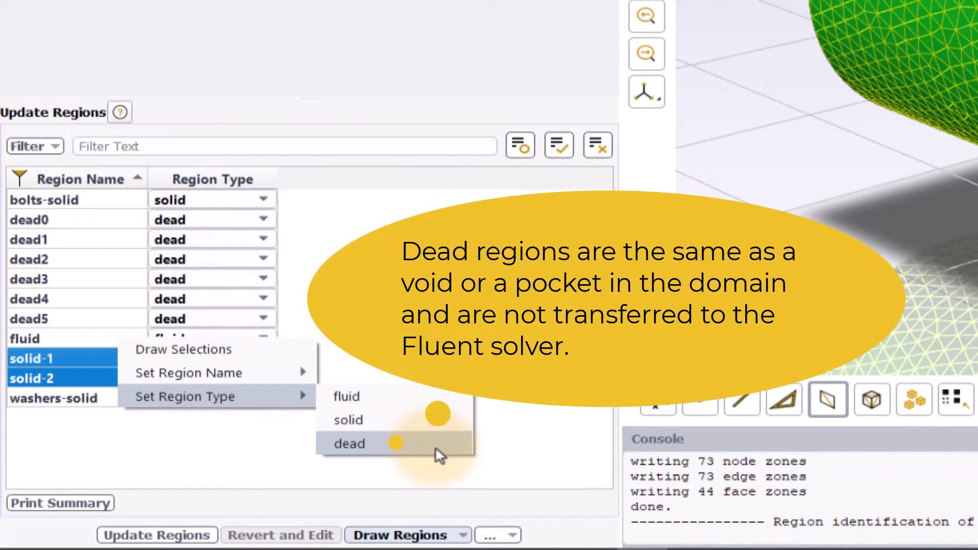
left_click(491, 449)
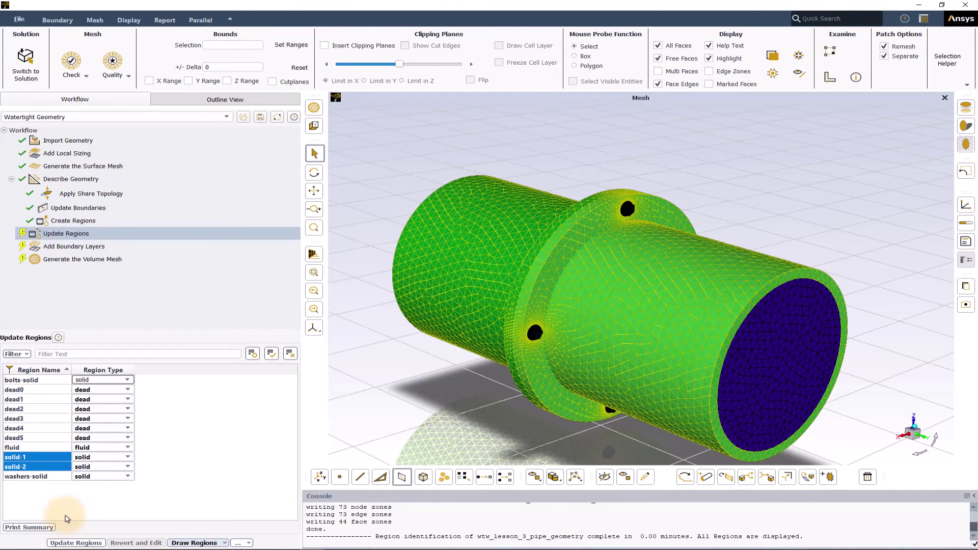
Apply the regions, then revert to set solid-2's region type to dead and update again.
left_click(78, 543)
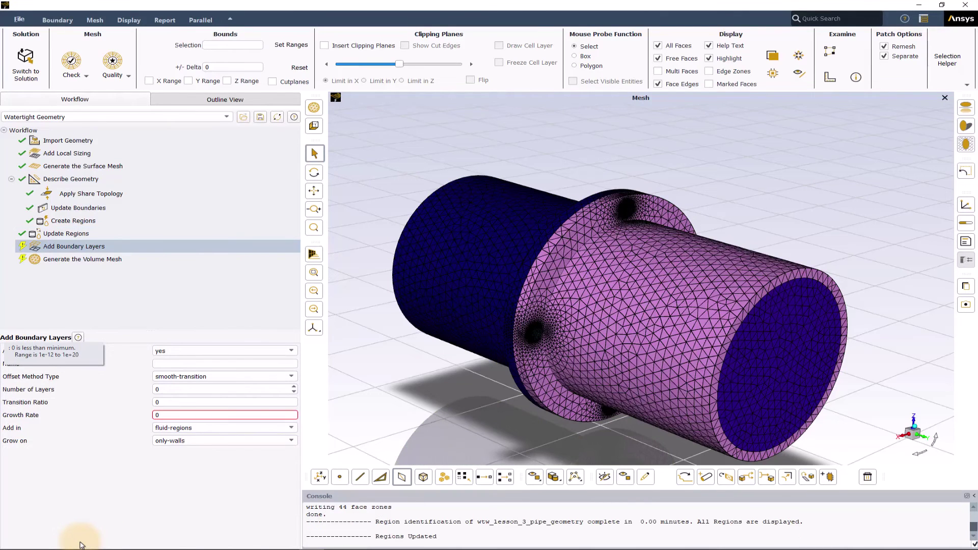
left_click(66, 233)
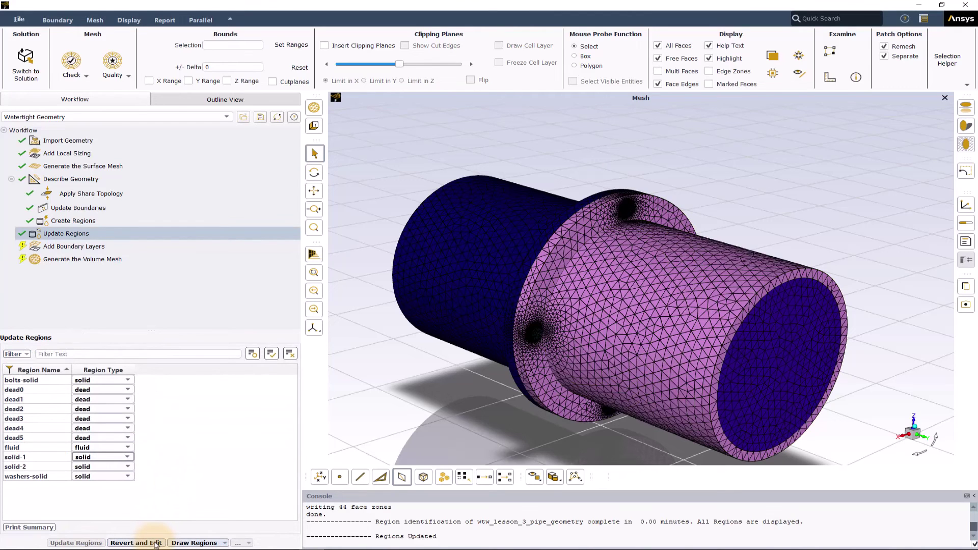
left_click(155, 543)
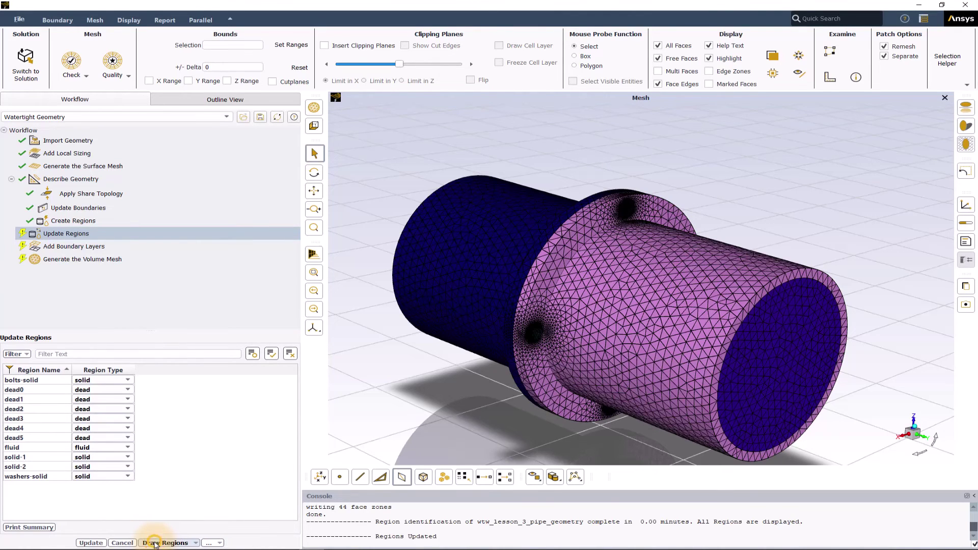
left_click(128, 467)
left_click(127, 466)
left_click(125, 490)
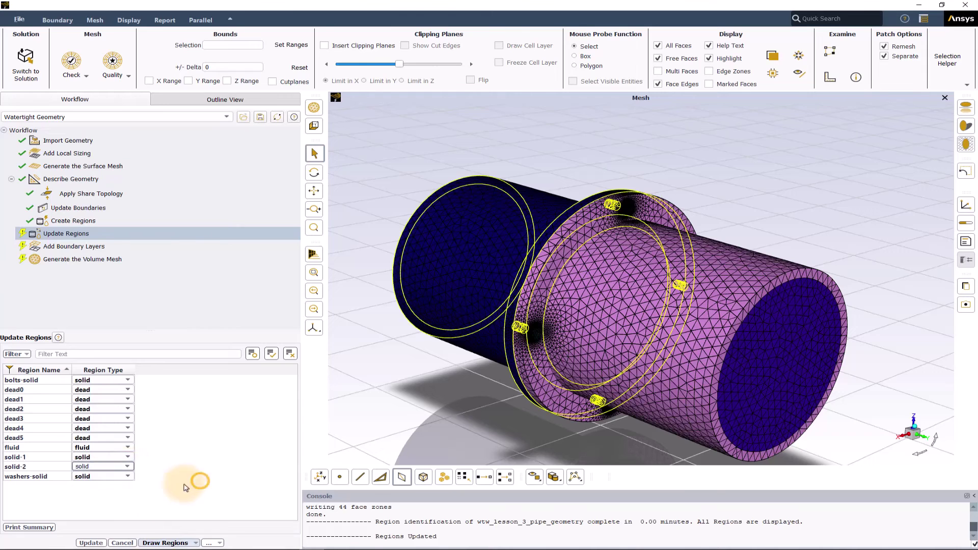
left_click(91, 543)
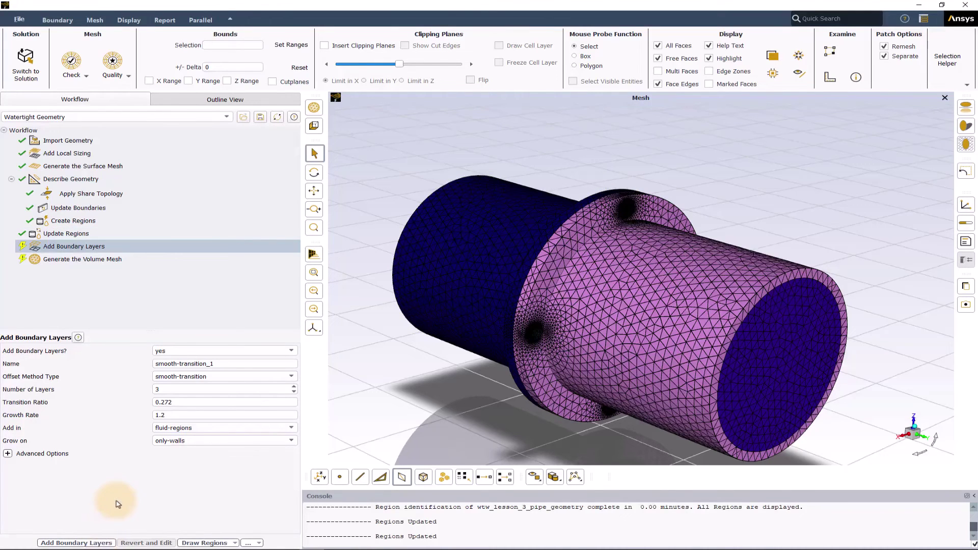